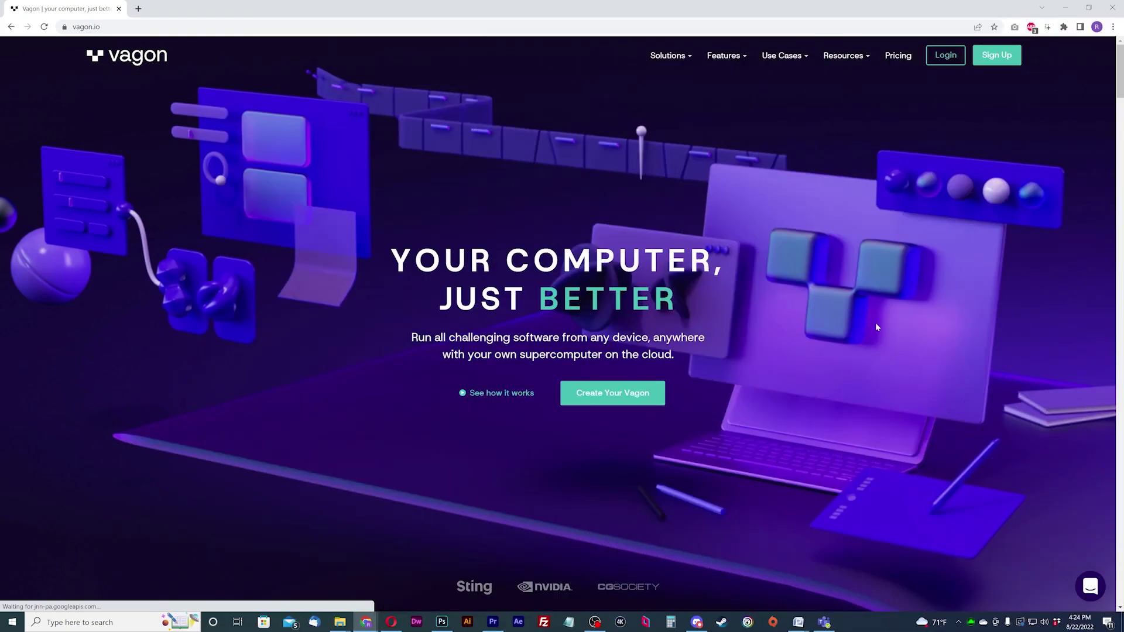
Scroll the vagon.io homepage through its feature sections to the 'For you, and for your organization' cards.
{"action": "scroll", "coordinate": [876, 327], "scroll_direction": "down", "scroll_amount": 9}
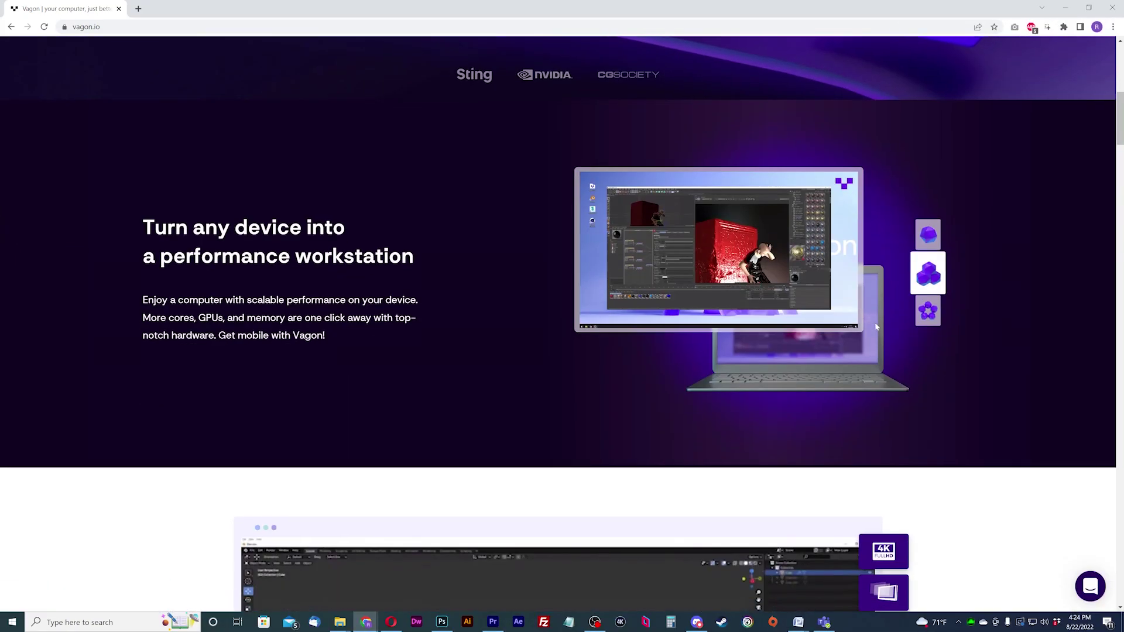
{"action": "scroll", "coordinate": [1075, 191], "scroll_direction": "down", "scroll_amount": 8}
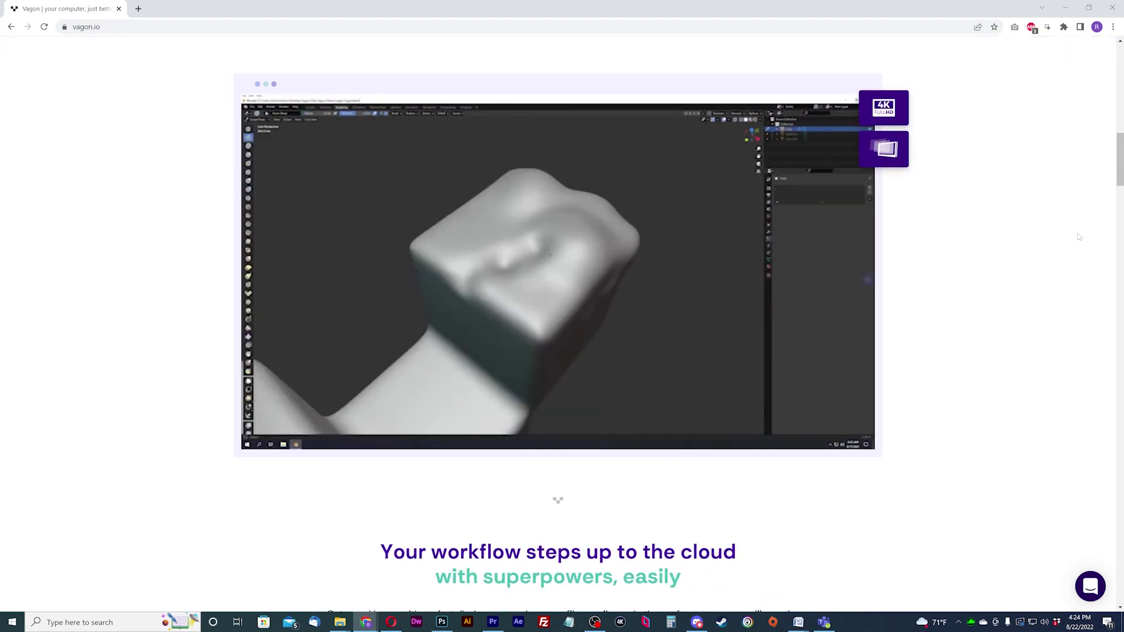
{"action": "scroll", "coordinate": [1078, 338], "scroll_direction": "down", "scroll_amount": 5}
{"action": "scroll", "coordinate": [1078, 338], "scroll_direction": "down", "scroll_amount": 5}
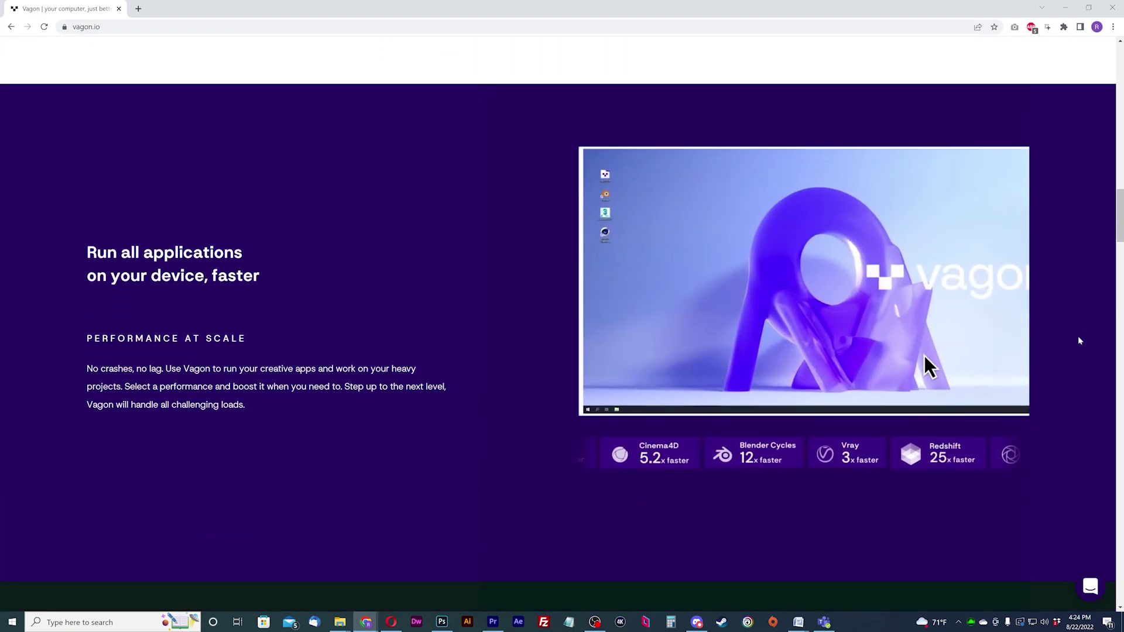
{"action": "scroll", "coordinate": [1119, 210], "scroll_direction": "down", "scroll_amount": 9}
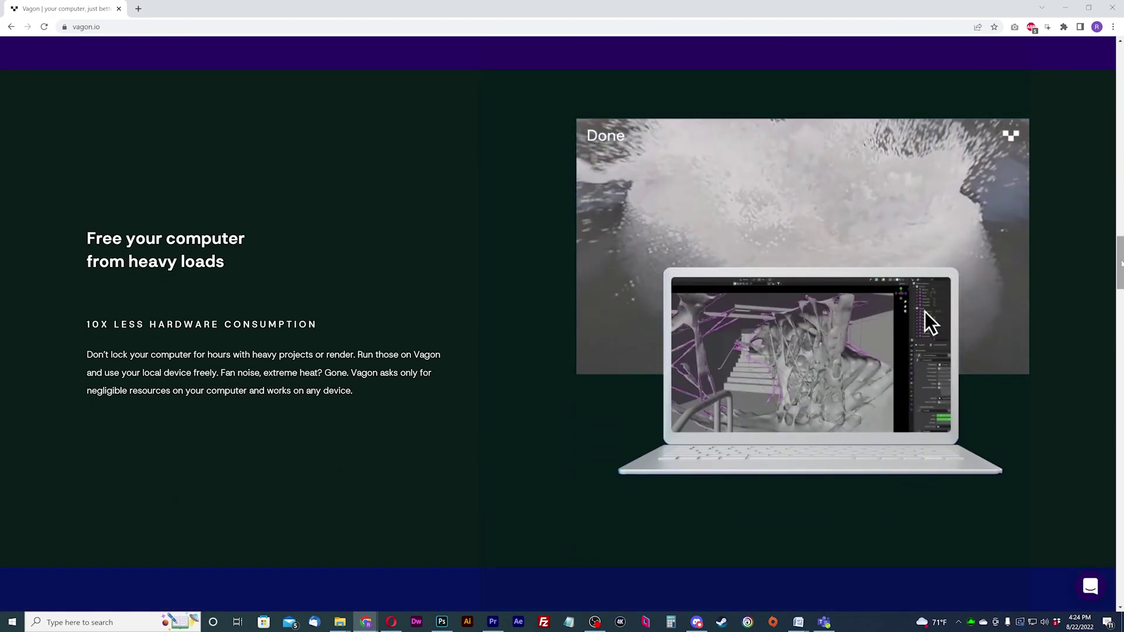
{"action": "scroll", "coordinate": [1121, 269], "scroll_direction": "down", "scroll_amount": 1}
{"action": "scroll", "coordinate": [1121, 269], "scroll_direction": "down", "scroll_amount": 8}
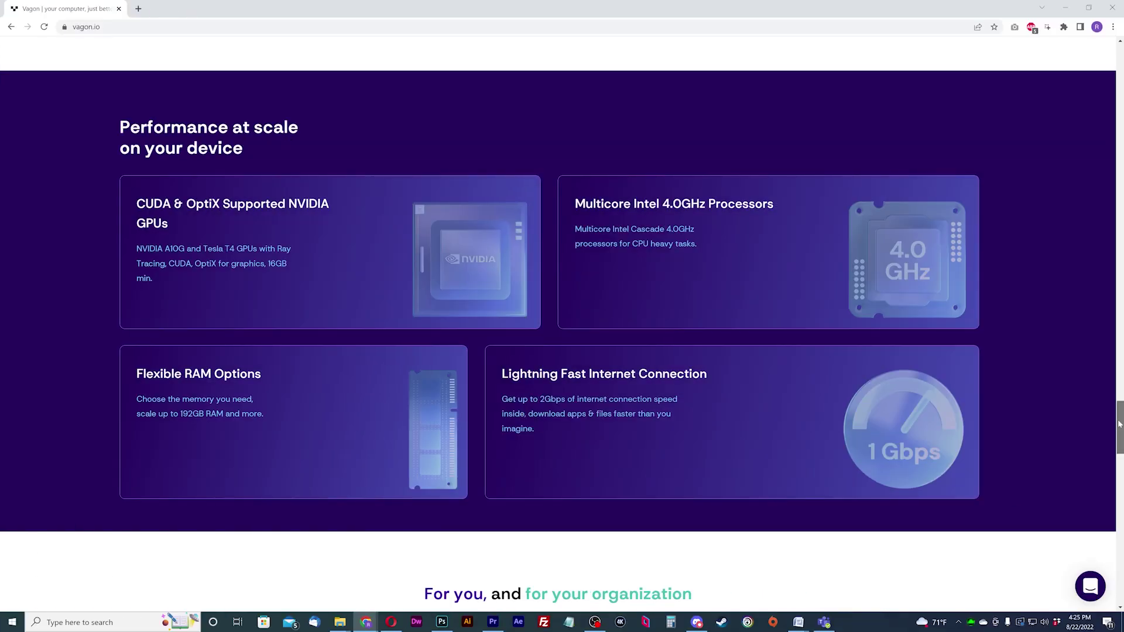
Sign up for a Vagon account and fill in its e-mail and password on the 'Successfully Registered!' login page.
{"action": "left_click_drag", "start_coordinate": [1119, 425], "coordinate": [1119, 468]}
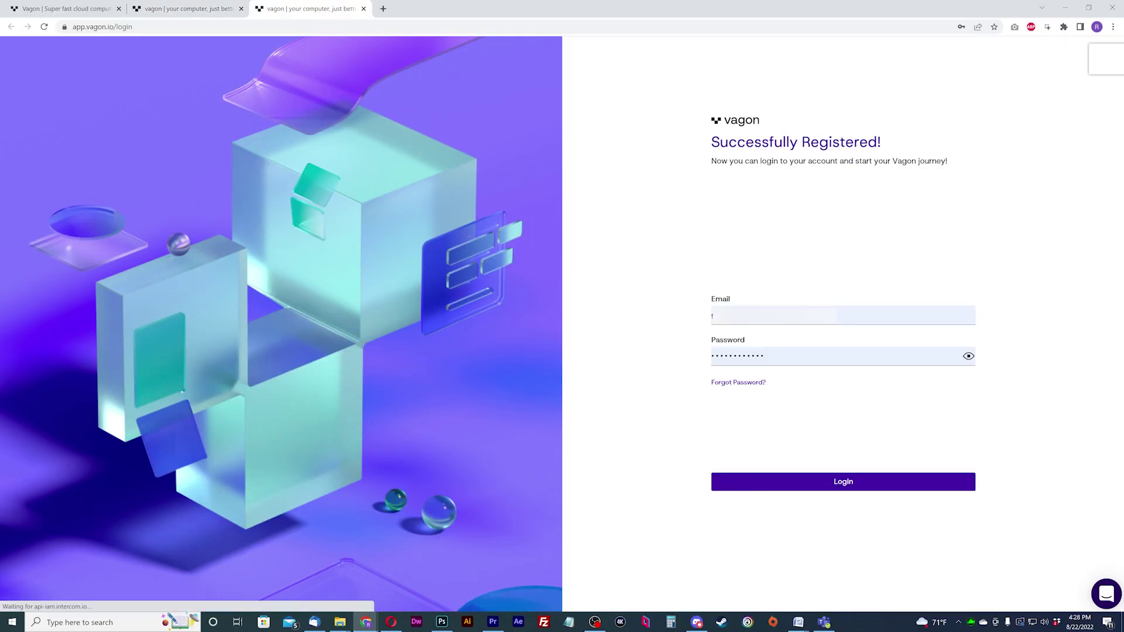
Log in, start a new computer with purpose Other, and choose Ohio instead of North Virginia as region.
{"action": "left_click", "coordinate": [848, 483]}
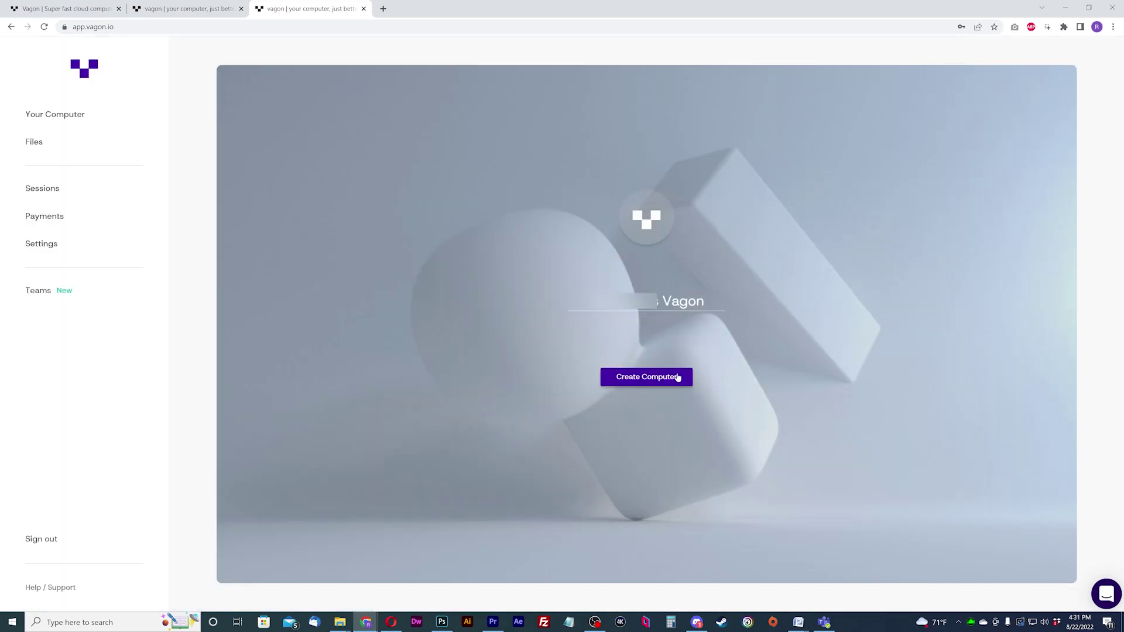
{"action": "left_click", "coordinate": [678, 378]}
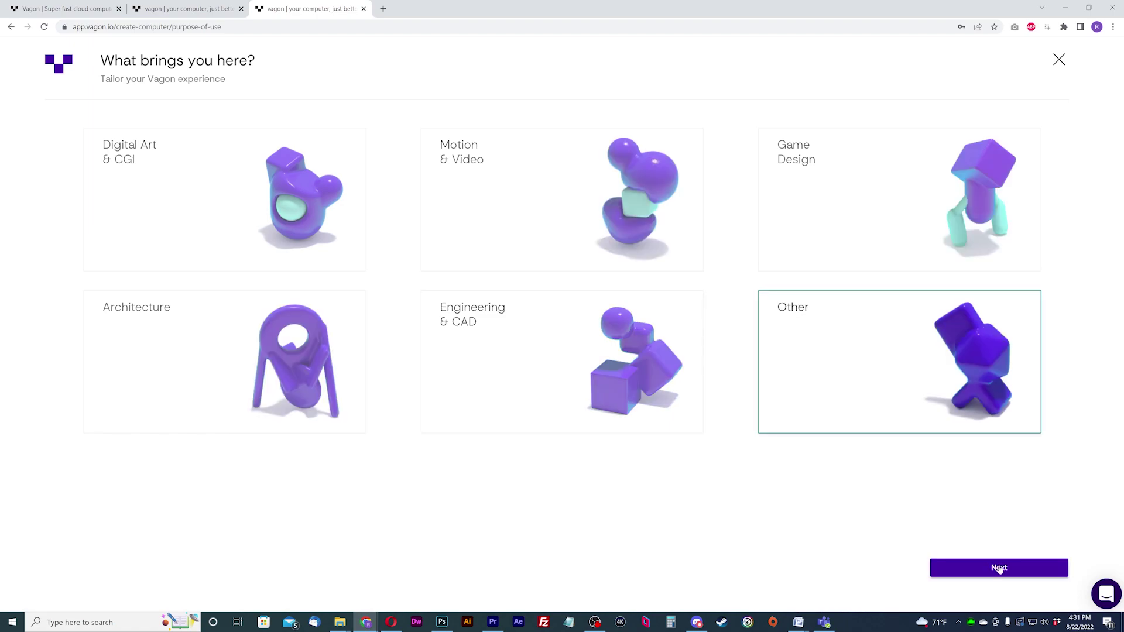
{"action": "left_click", "coordinate": [999, 568]}
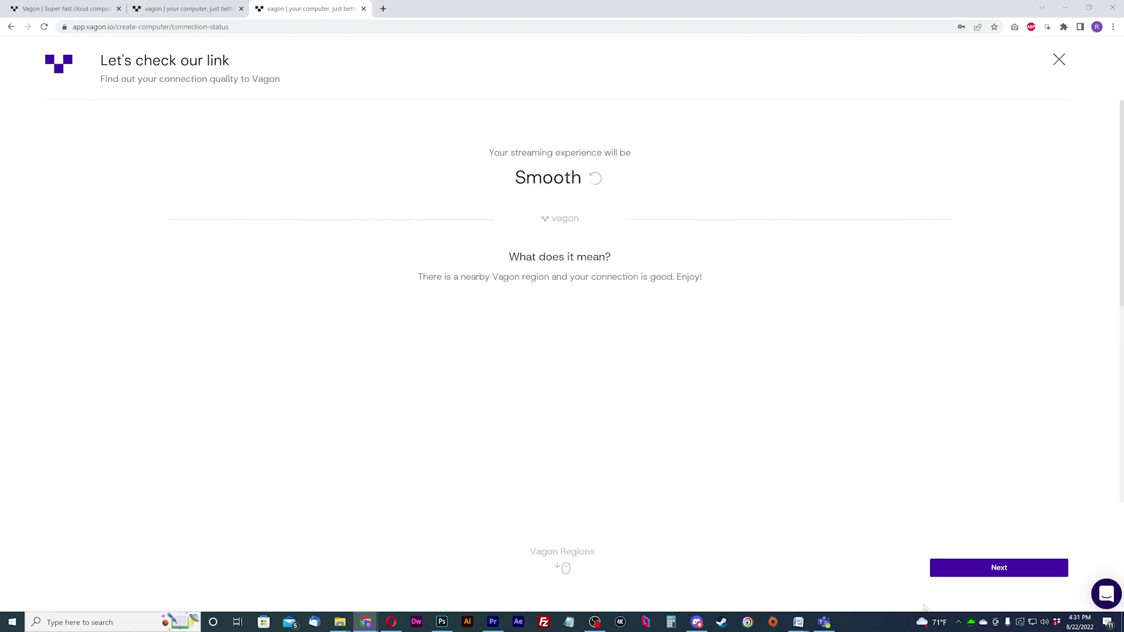
{"action": "scroll", "coordinate": [625, 433], "scroll_direction": "down", "scroll_amount": 1}
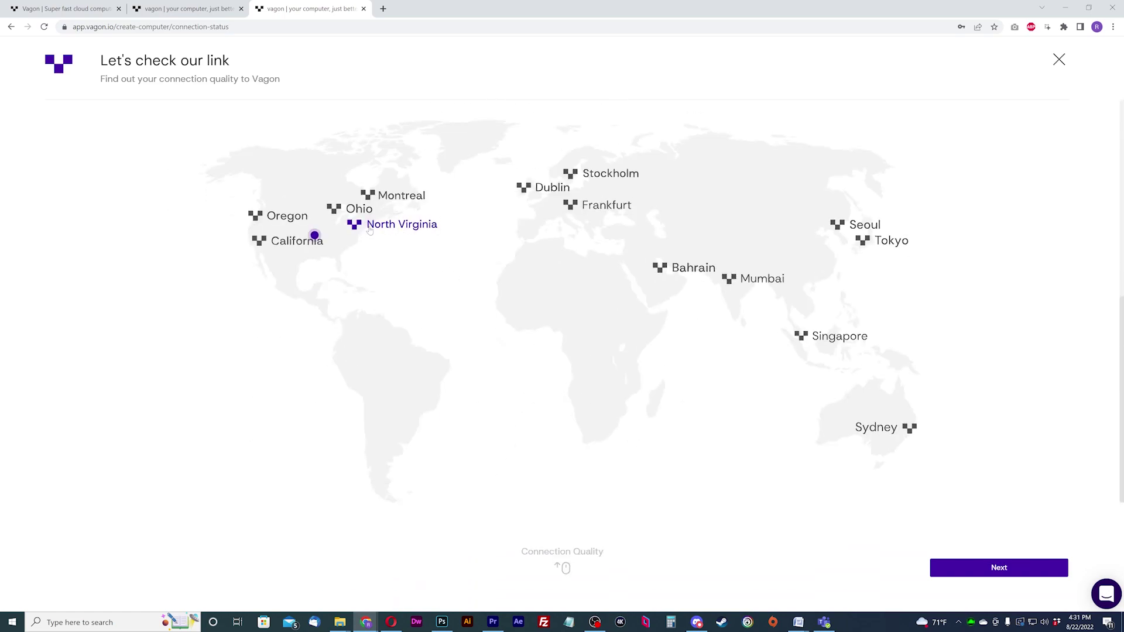
{"action": "left_click", "coordinate": [337, 215]}
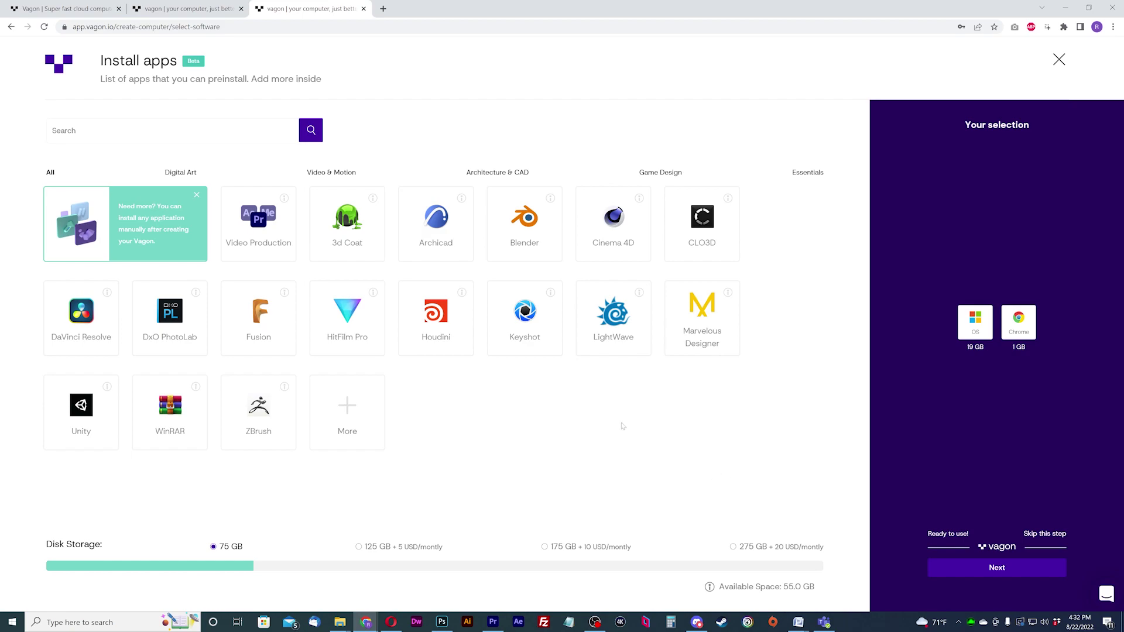
Keep the default apps, choose a $10 account deposit, and proceed to the $10.99 payment.
{"action": "left_click", "coordinate": [997, 567]}
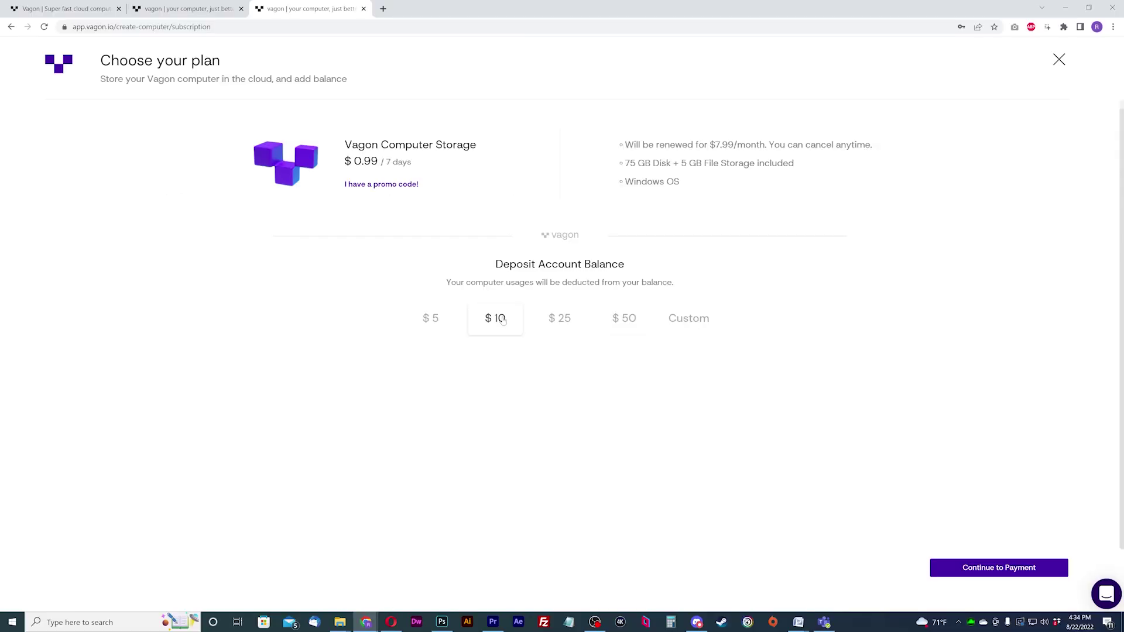
{"action": "left_click", "coordinate": [502, 320]}
{"action": "left_click", "coordinate": [996, 571]}
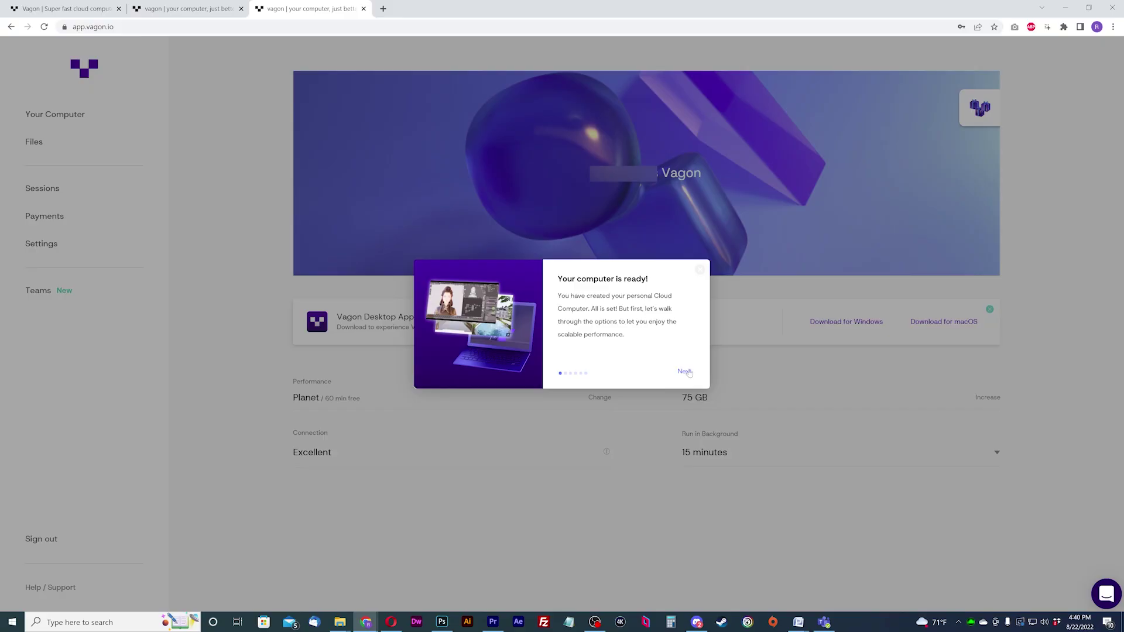
Step through the welcome tour's storage and Files tips, then view the Sessions and Payments pages.
{"action": "left_click", "coordinate": [684, 371]}
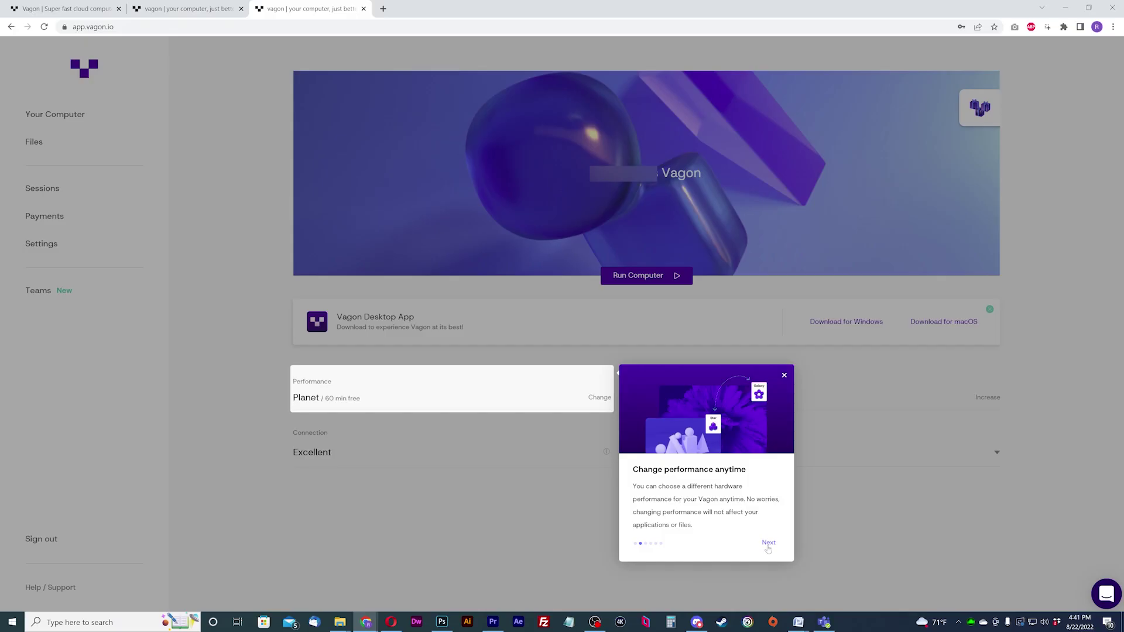
{"action": "left_click", "coordinate": [1050, 552]}
{"action": "left_click", "coordinate": [345, 526]}
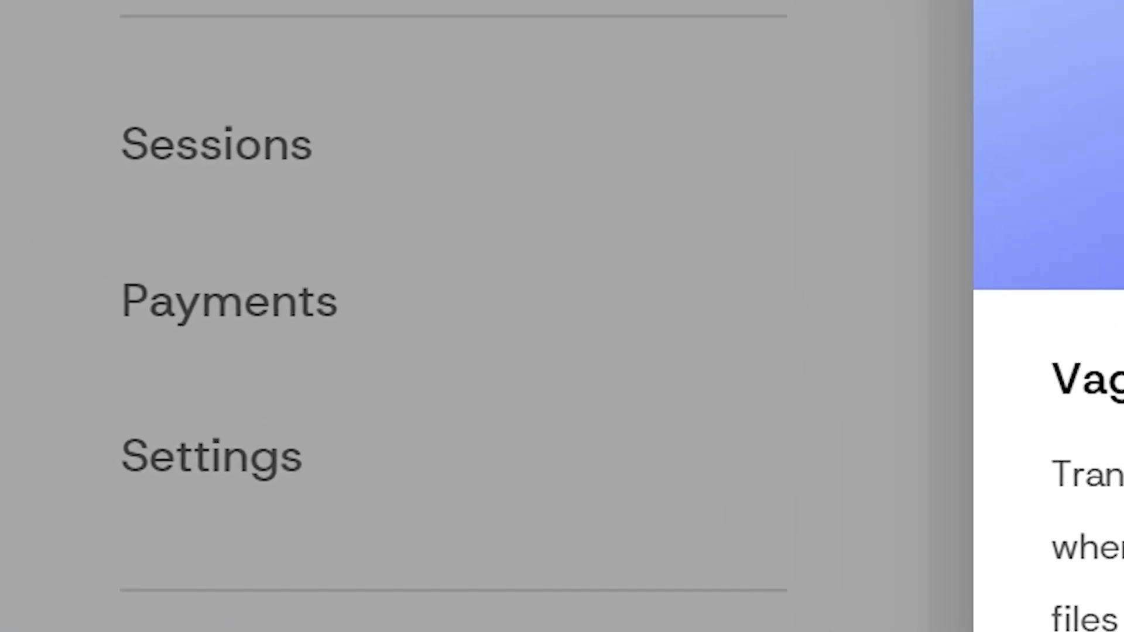
{"action": "left_click", "coordinate": [250, 164]}
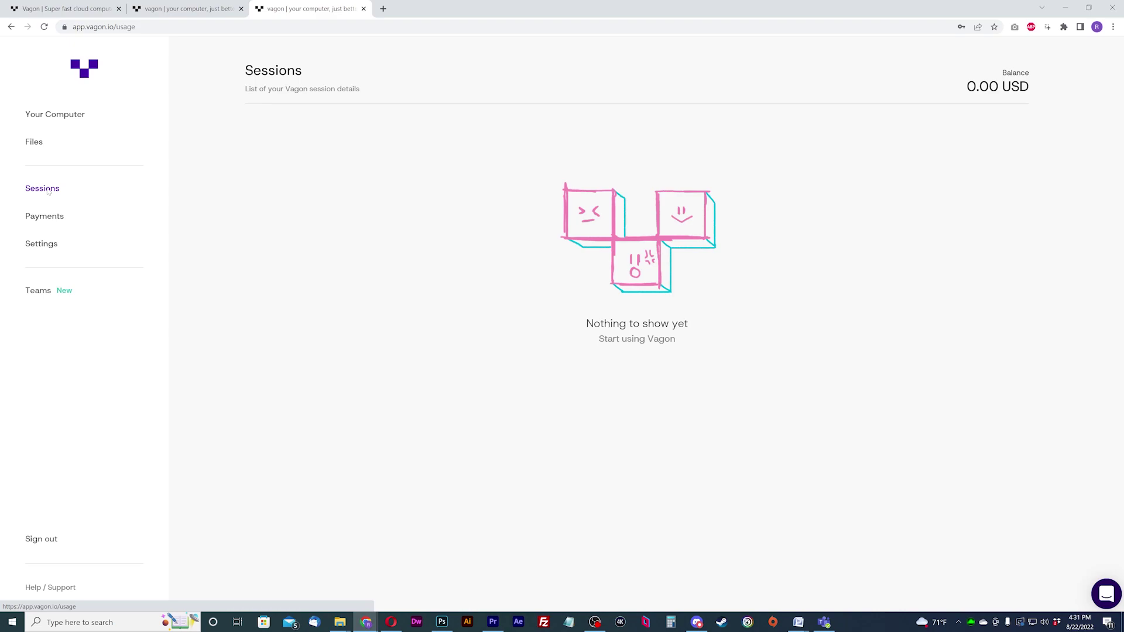
{"action": "left_click", "coordinate": [45, 217]}
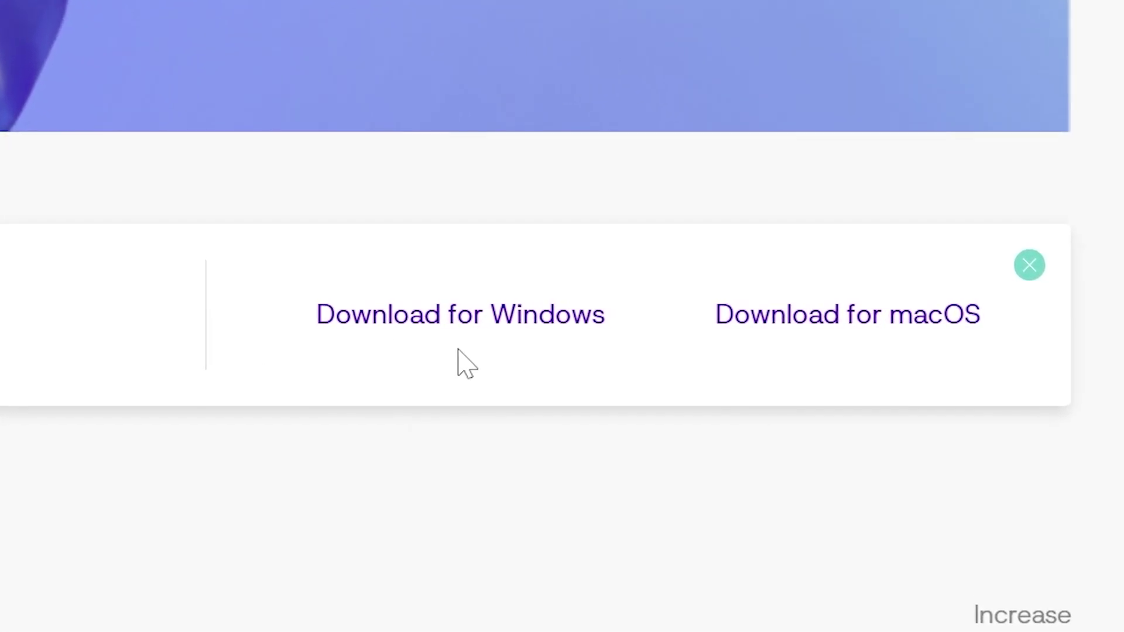
Download the Vagon Windows app and place a Vagon.exe shortcut on the desktop.
{"action": "left_click", "coordinate": [398, 334]}
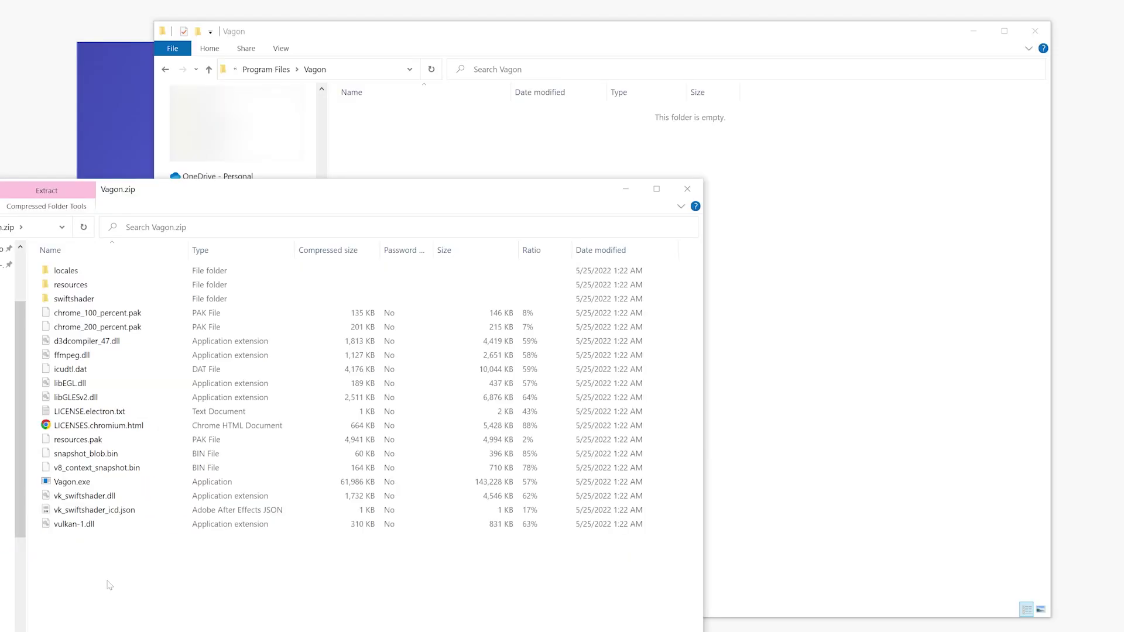
{"action": "left_click_drag", "start_coordinate": [105, 582], "coordinate": [615, 149]}
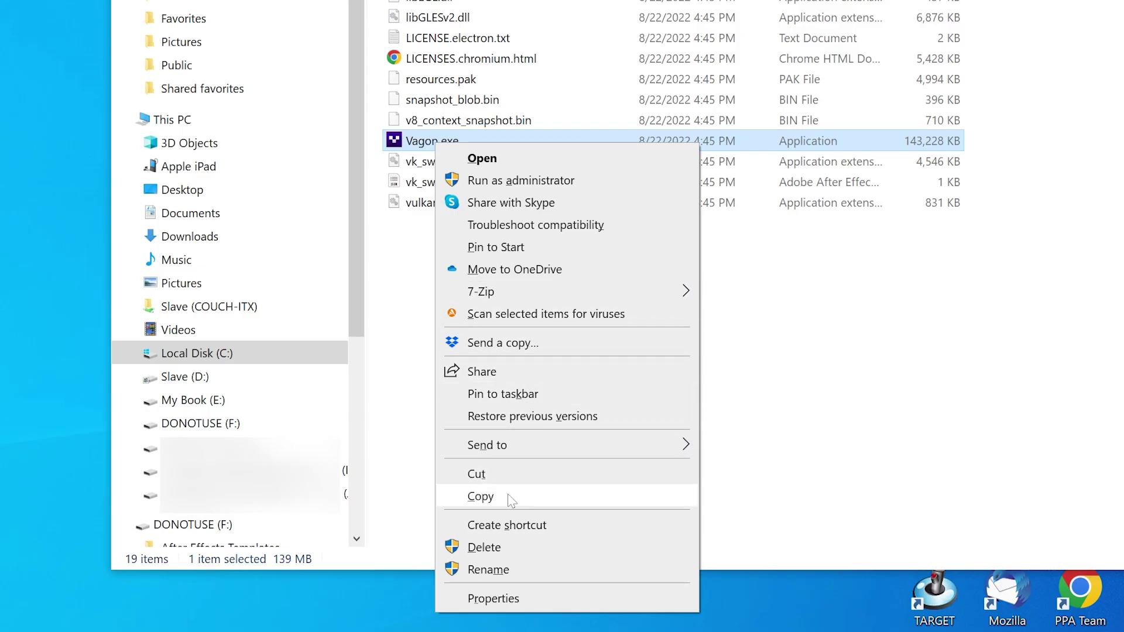
{"action": "left_click", "coordinate": [507, 525]}
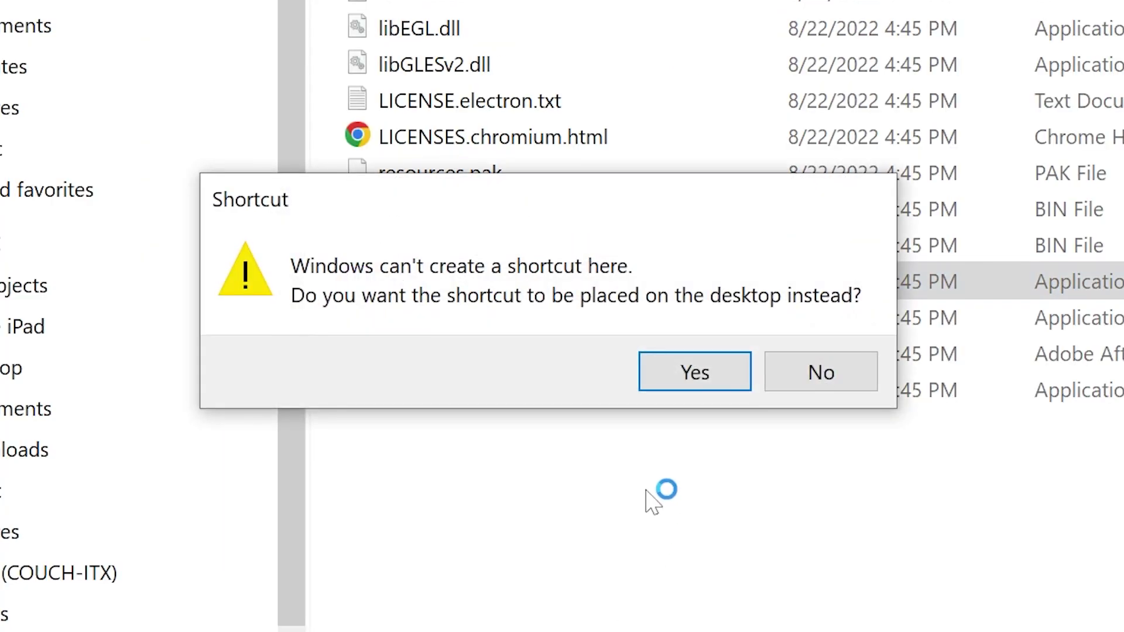
{"action": "left_click", "coordinate": [704, 188]}
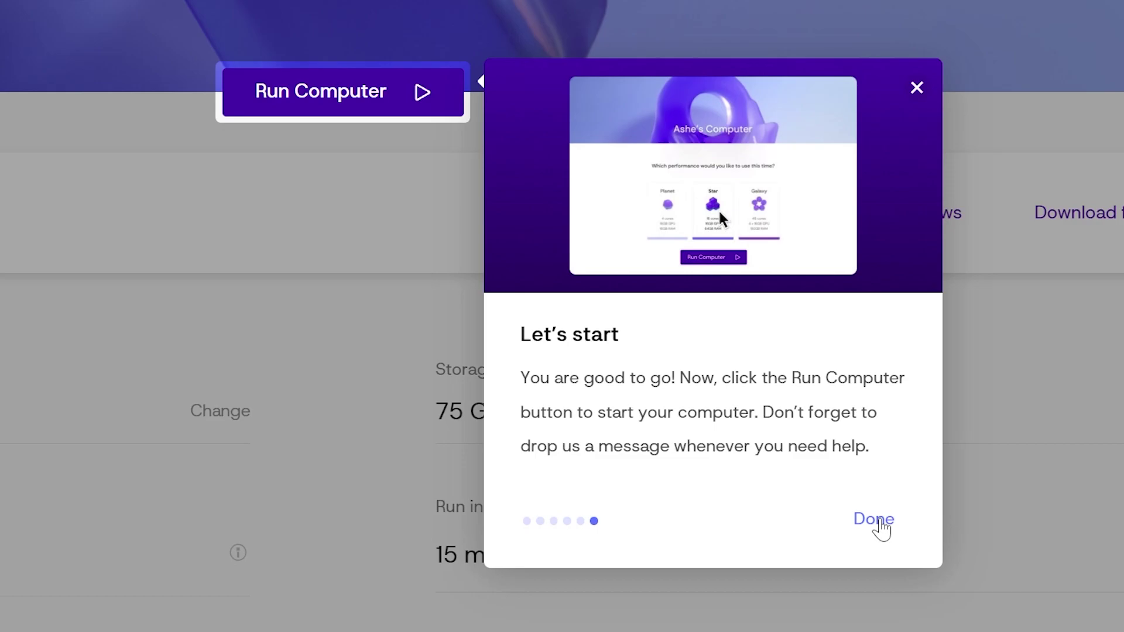
Dismiss the Let's start tour, run the Planet computer, and connect once it is on.
{"action": "left_click", "coordinate": [876, 521]}
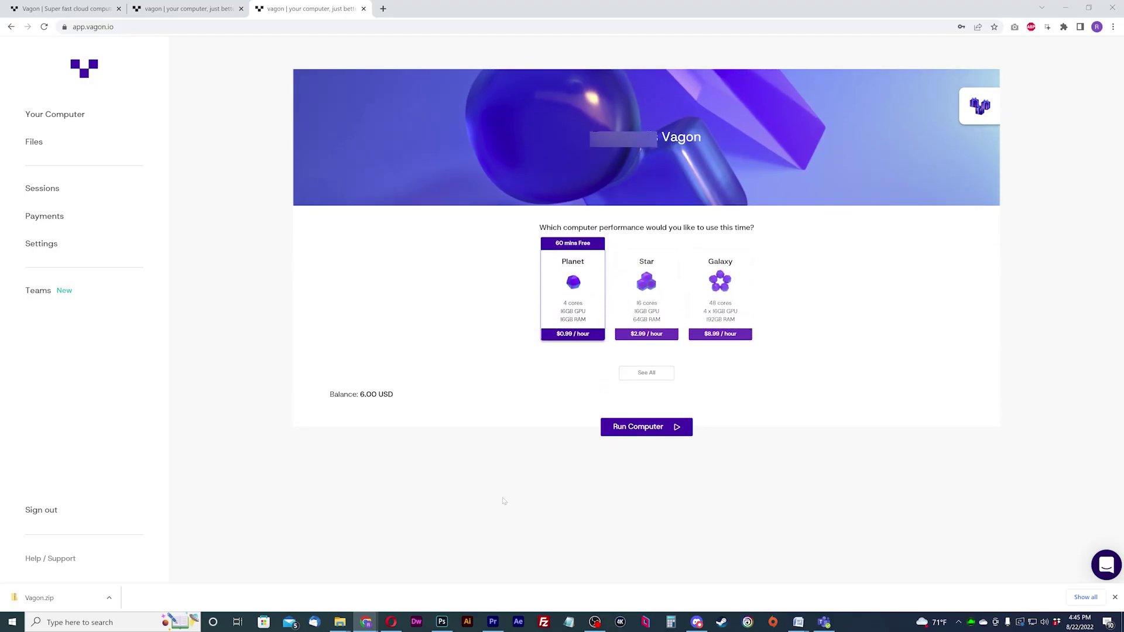
{"action": "left_click", "coordinate": [644, 428]}
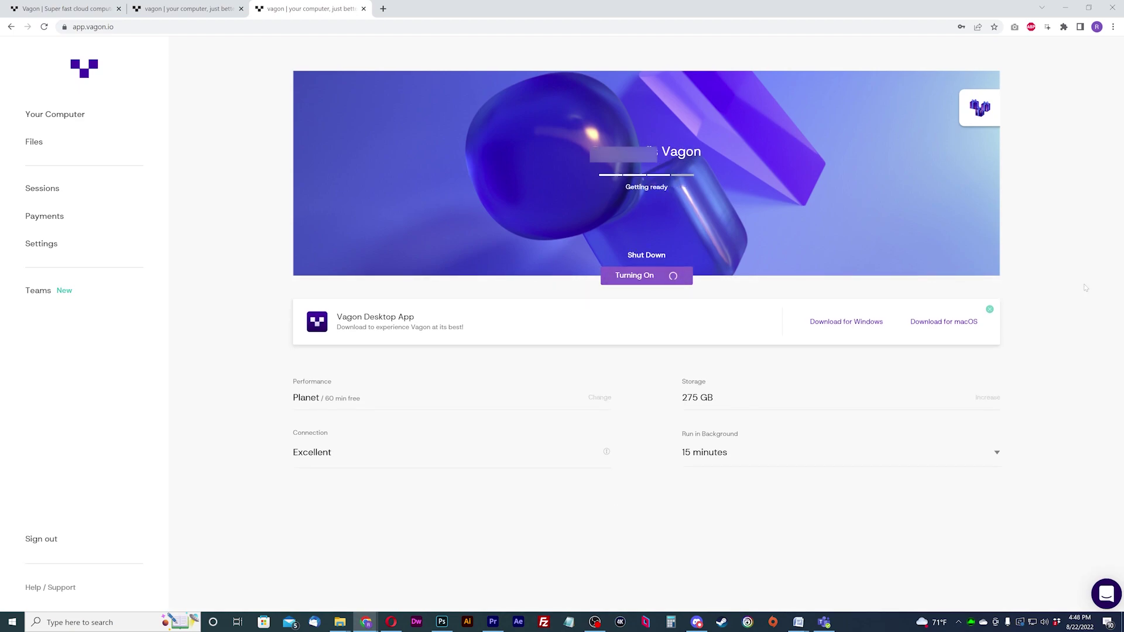
{"action": "left_click", "coordinate": [659, 271]}
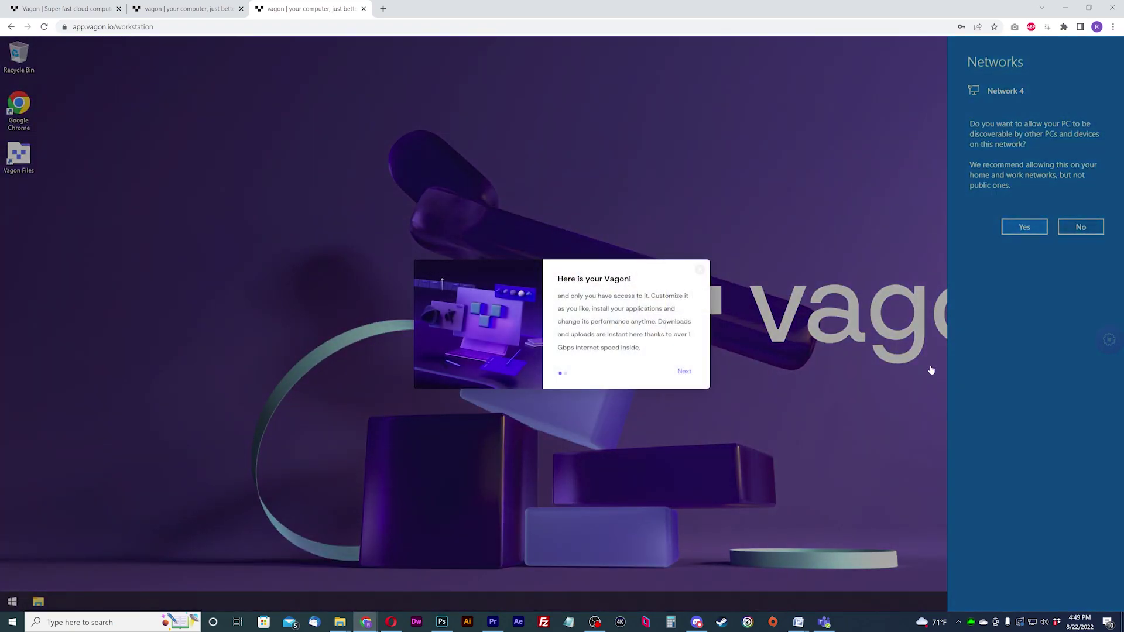
Step through the streamed desktop's welcome tour and the dock's General, Display and Files cards.
{"action": "left_click", "coordinate": [684, 371]}
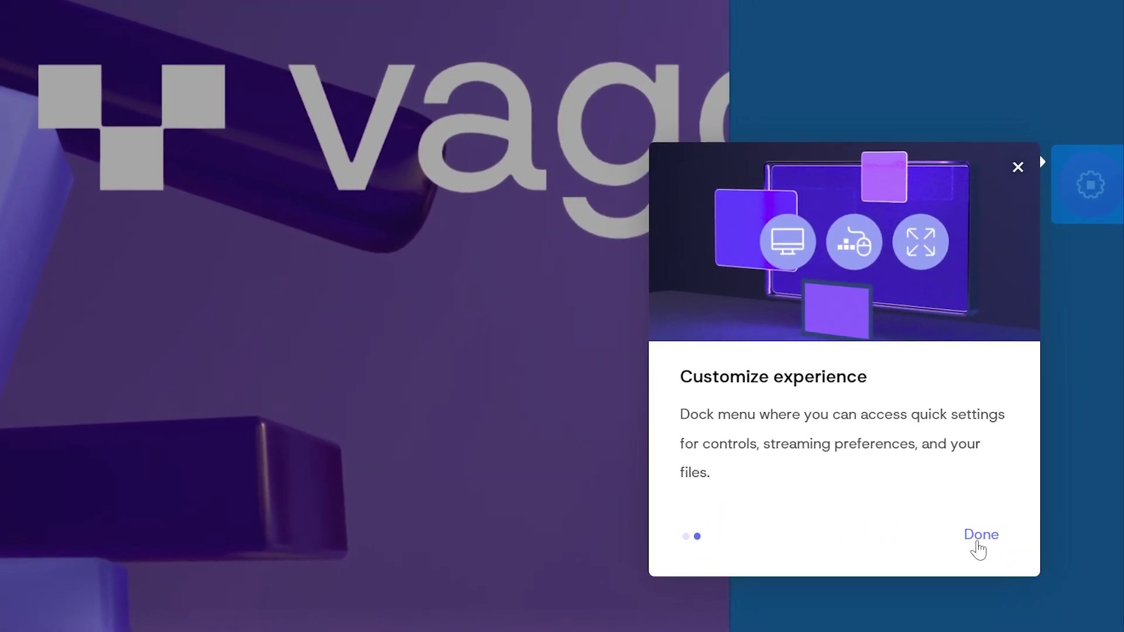
{"action": "left_click", "coordinate": [983, 540]}
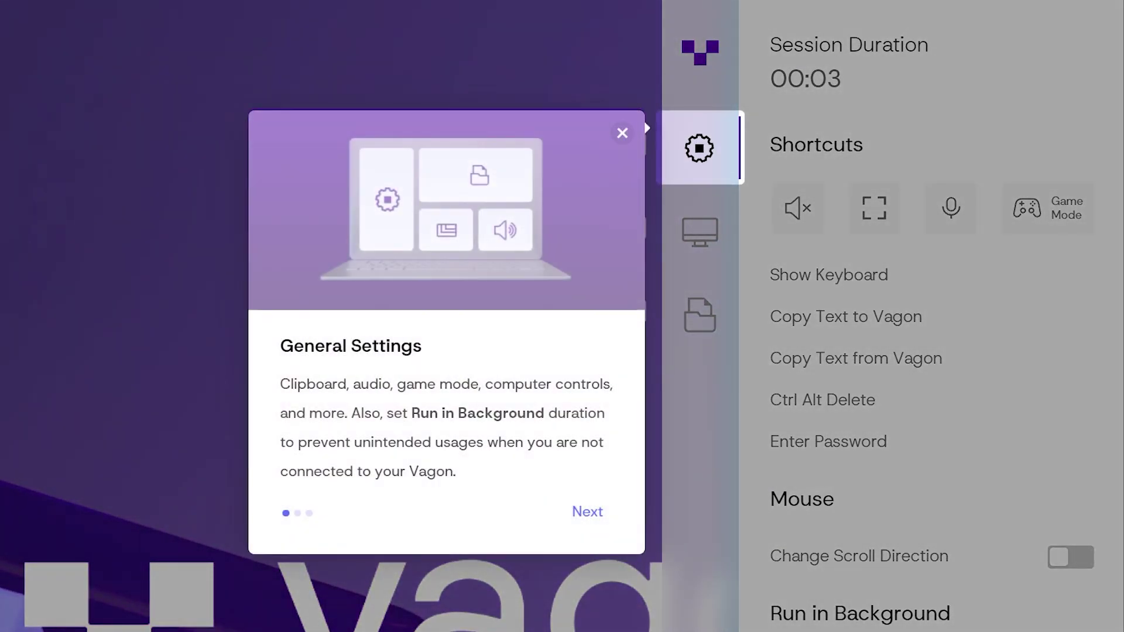
{"action": "left_click", "coordinate": [587, 511]}
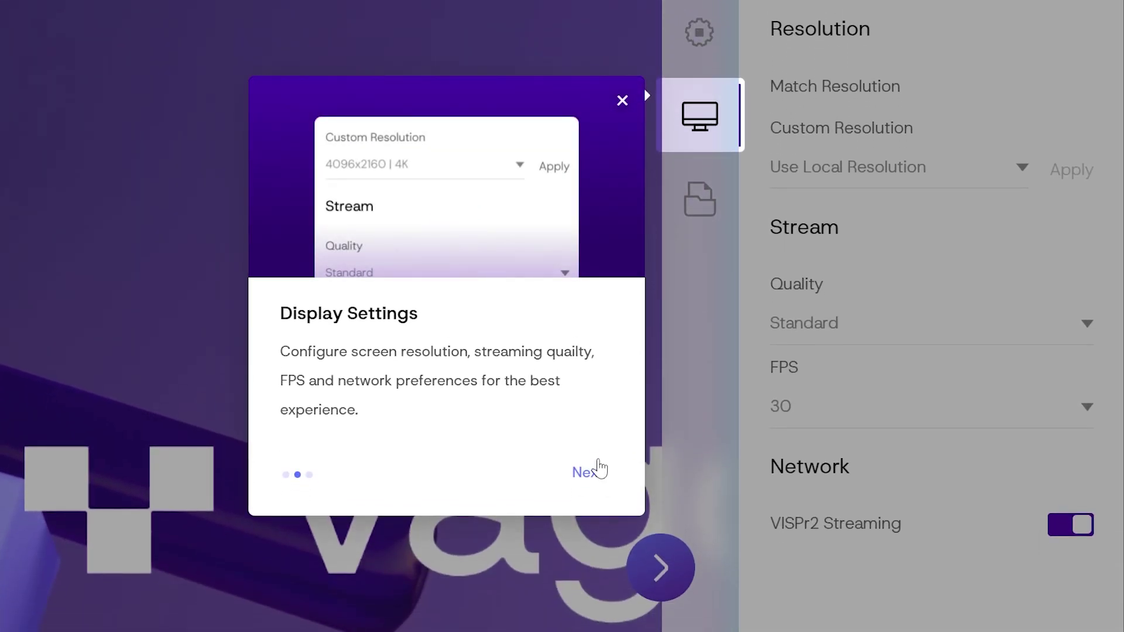
{"action": "left_click", "coordinate": [598, 464]}
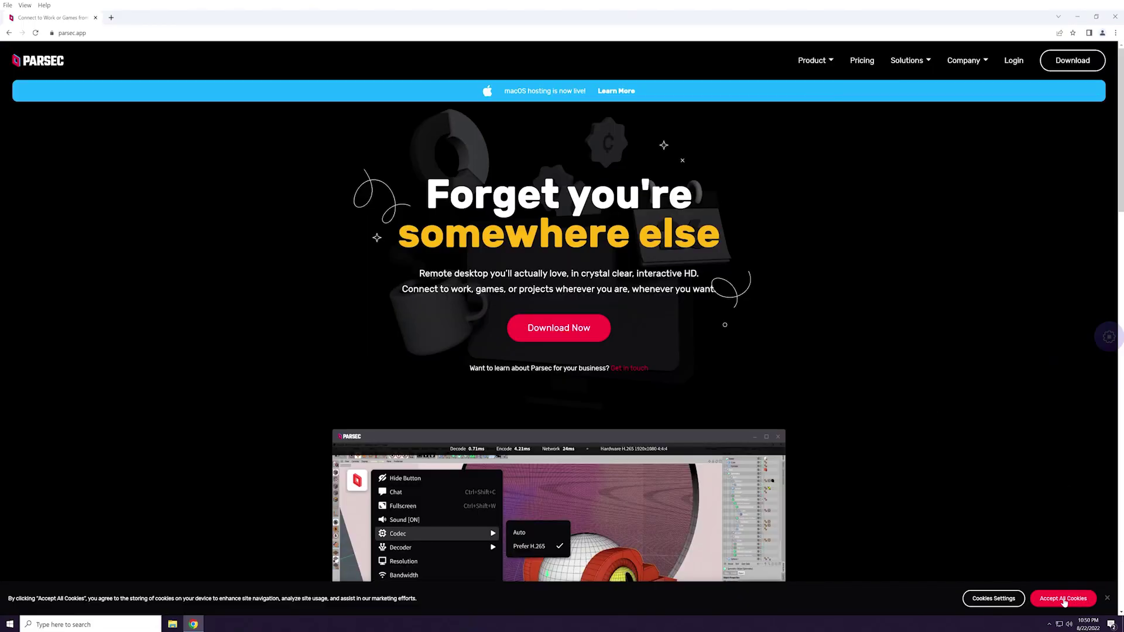
Accept the cookies on parsec.app and go to the Parsec download page.
{"action": "left_click", "coordinate": [1063, 599]}
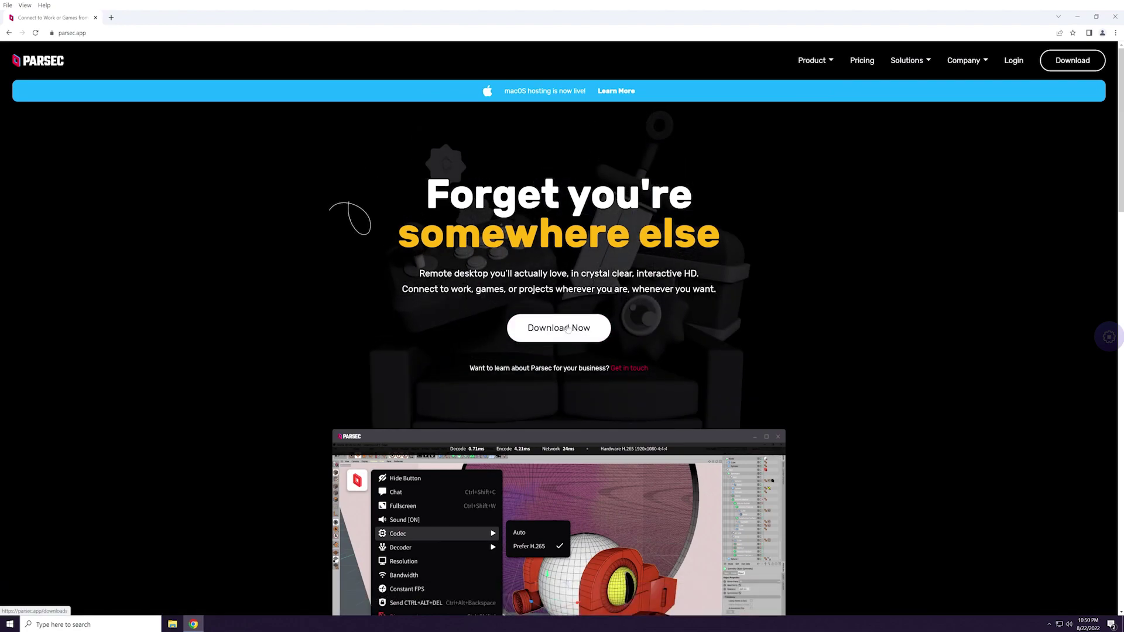
{"action": "left_click", "coordinate": [567, 329]}
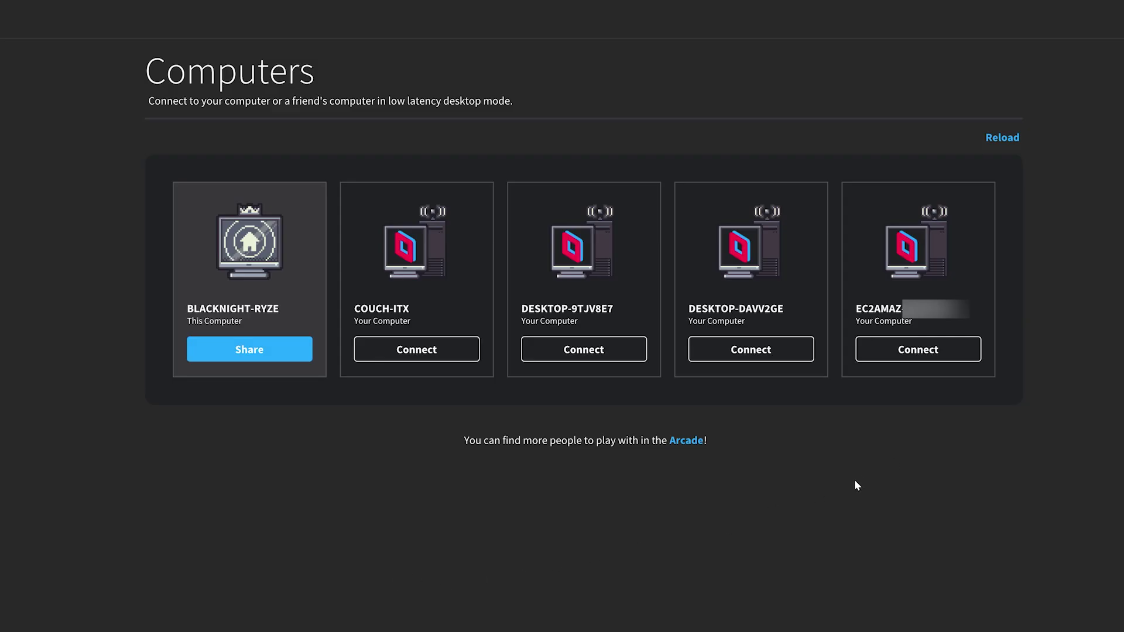
Connect to the EC2AMAZ Vagon machine in Parsec and review the stream's overlay options.
{"action": "left_click", "coordinate": [949, 353]}
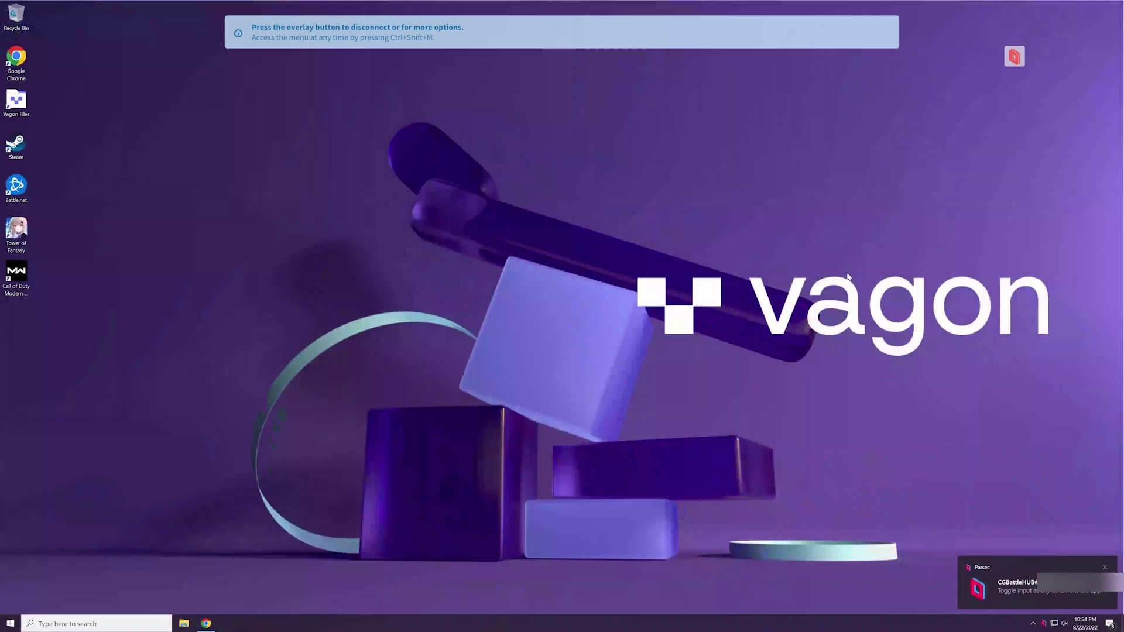
{"action": "left_click", "coordinate": [1015, 56]}
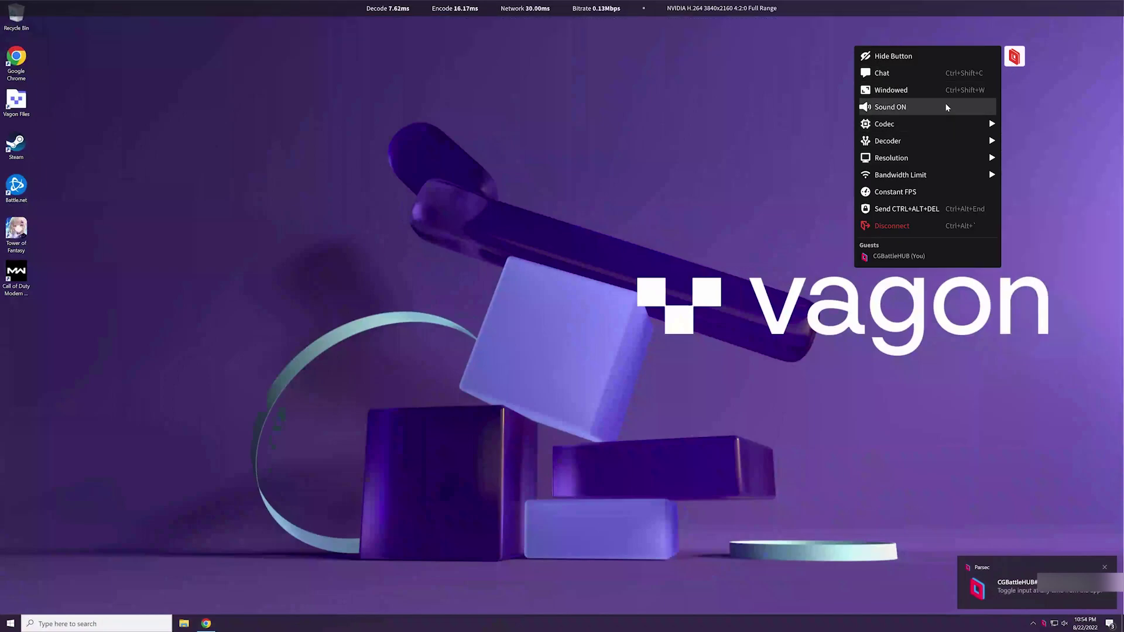
{"action": "mouse_move", "coordinate": [942, 158]}
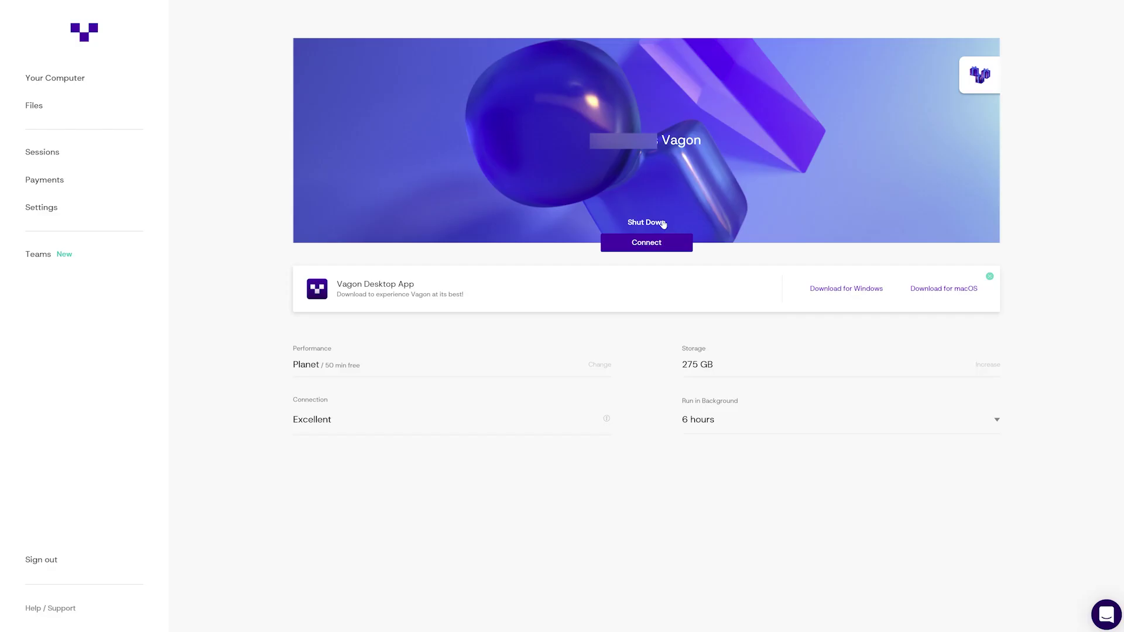
Shut down the cloud computer from the Vagon dashboard.
{"action": "left_click", "coordinate": [664, 223]}
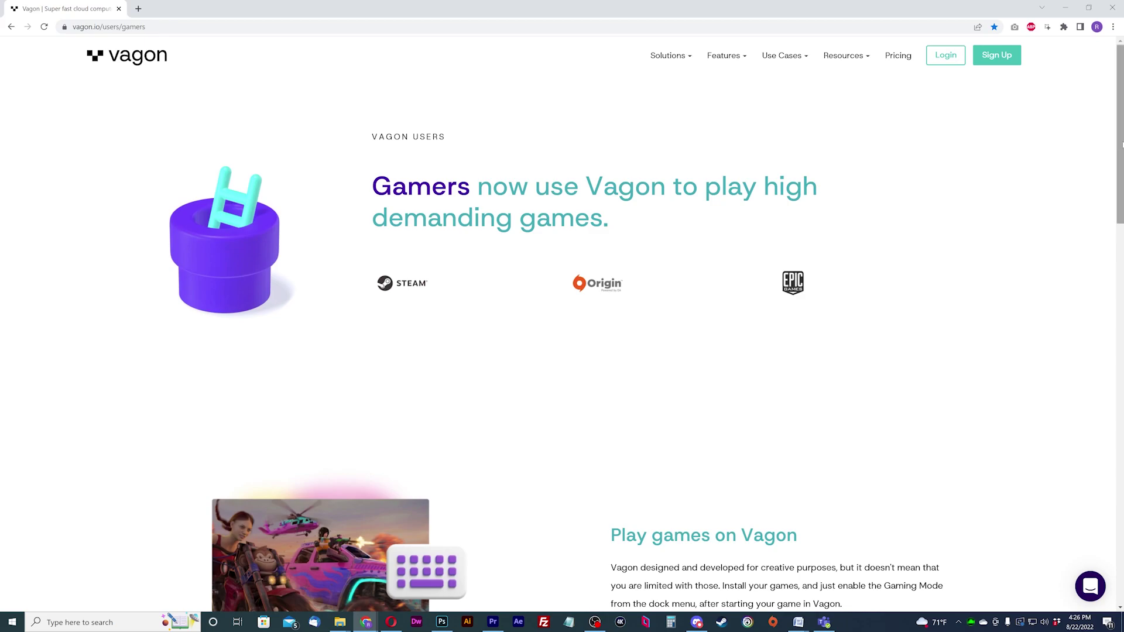
Scroll the gamers page down to the 'More features to come!' section.
{"action": "left_click_drag", "start_coordinate": [1121, 123], "coordinate": [1121, 263]}
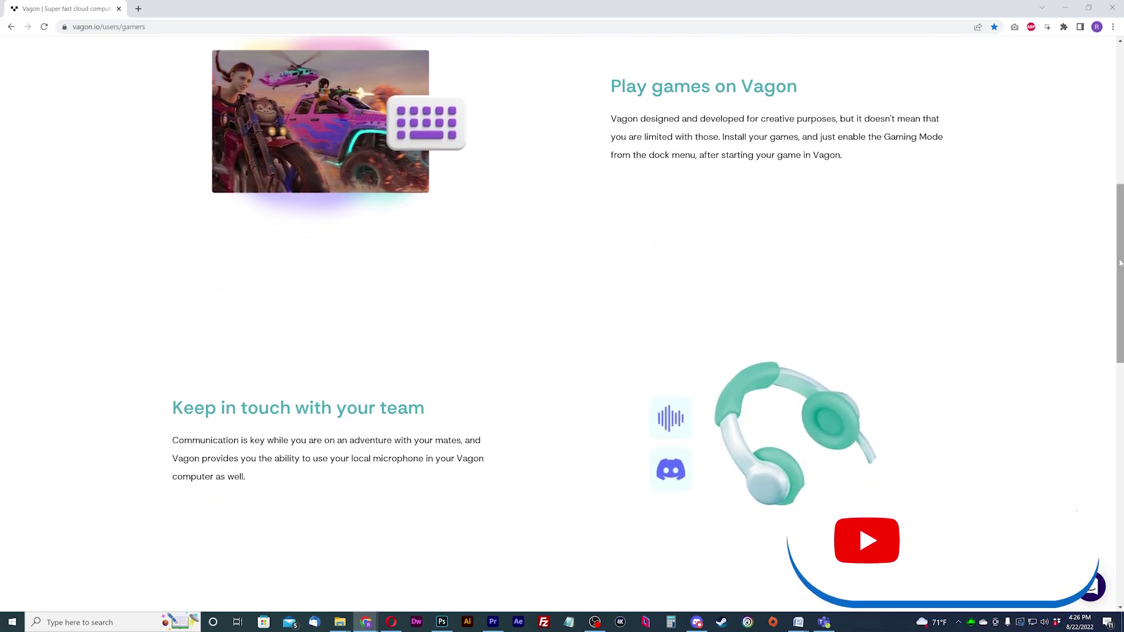
{"action": "left_click_drag", "start_coordinate": [1121, 263], "coordinate": [1116, 368]}
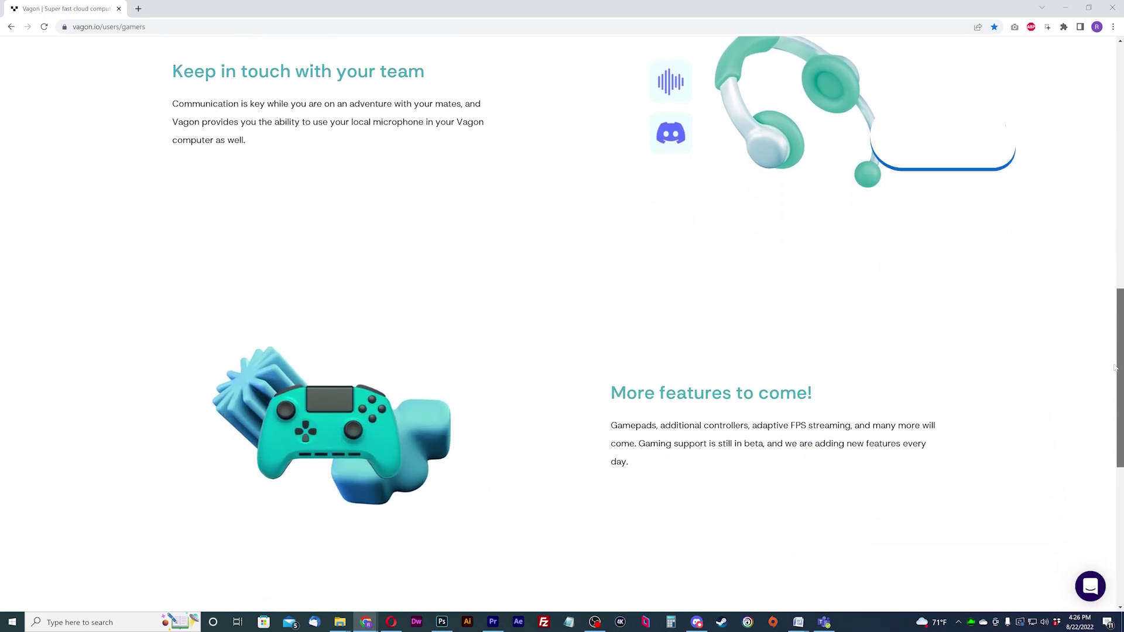